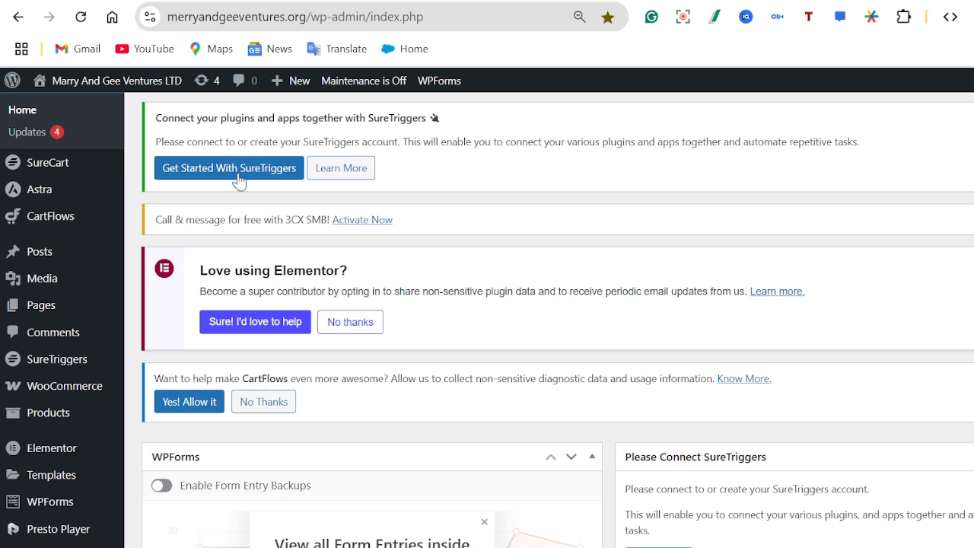
Step: Look through the WordPress dashboard's notices and widgets, from the plugin prompts down to the Site Health Status
{"action": "scroll", "coordinate": [417, 231], "scroll_direction": "down", "scroll_amount": 2}
{"action": "scroll", "coordinate": [415, 230], "scroll_direction": "up", "scroll_amount": 3}
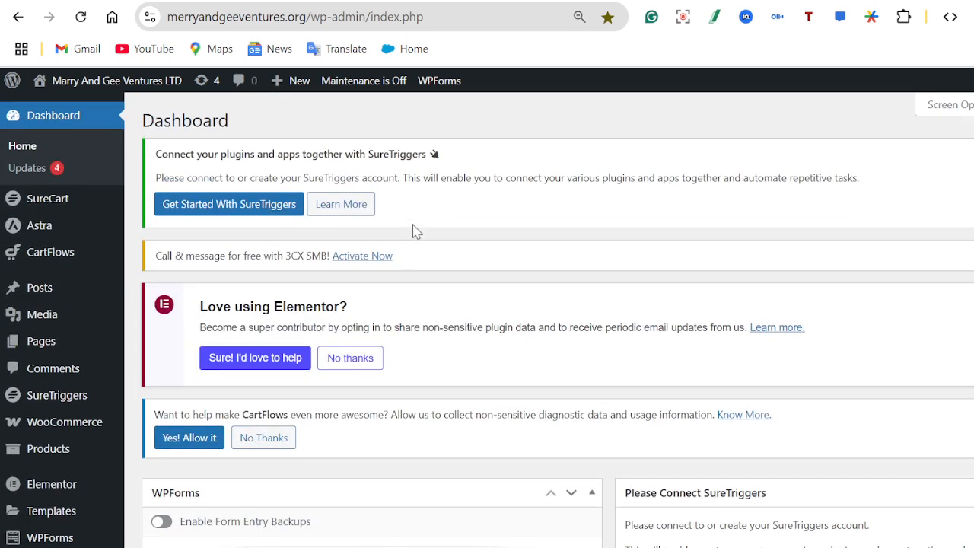
{"action": "scroll", "coordinate": [197, 205], "scroll_direction": "down", "scroll_amount": 1}
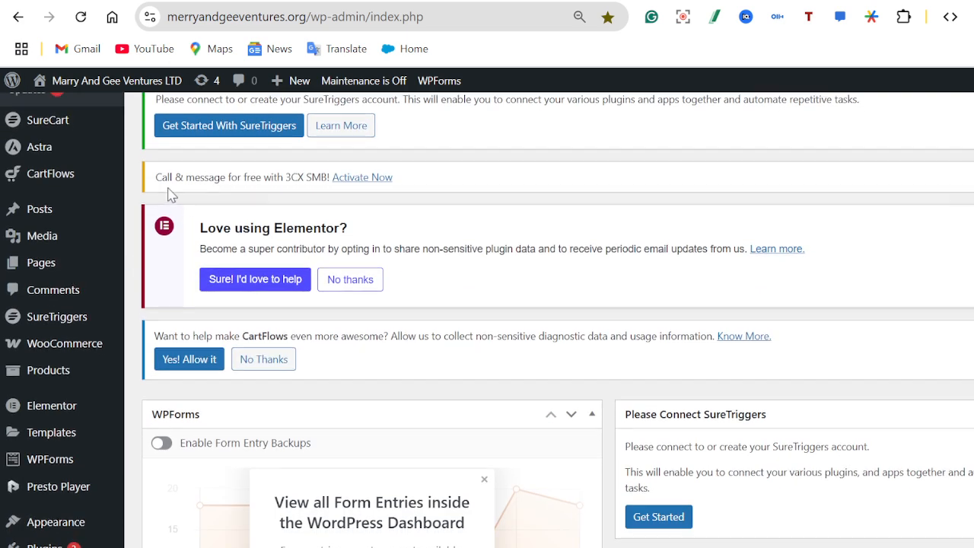
{"action": "scroll", "coordinate": [169, 191], "scroll_direction": "up", "scroll_amount": 1}
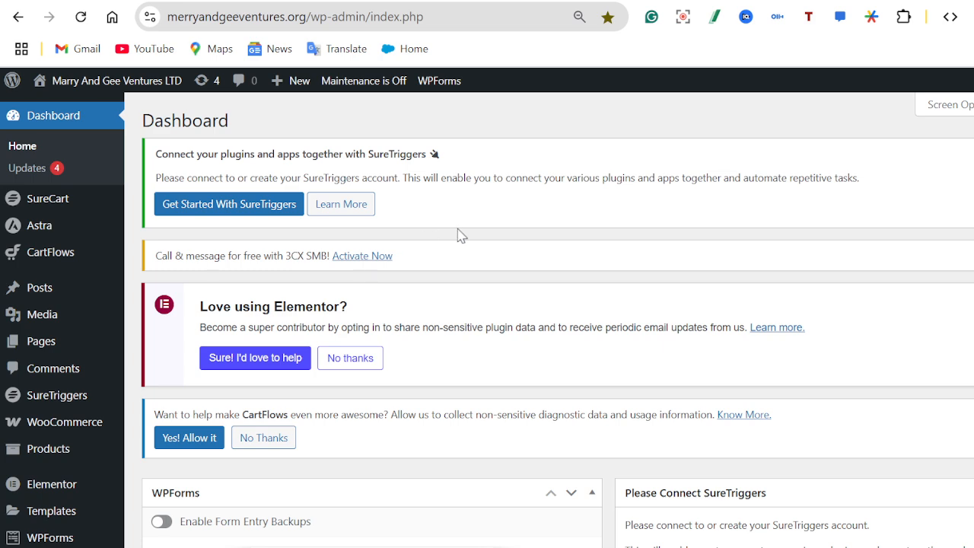
{"action": "scroll", "coordinate": [496, 243], "scroll_direction": "down", "scroll_amount": 5}
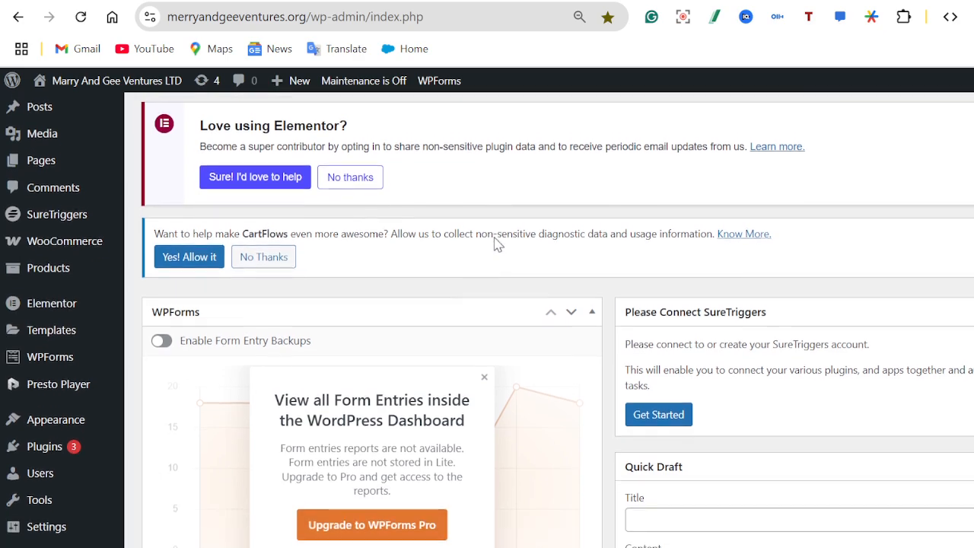
{"action": "scroll", "coordinate": [572, 239], "scroll_direction": "down", "scroll_amount": 3}
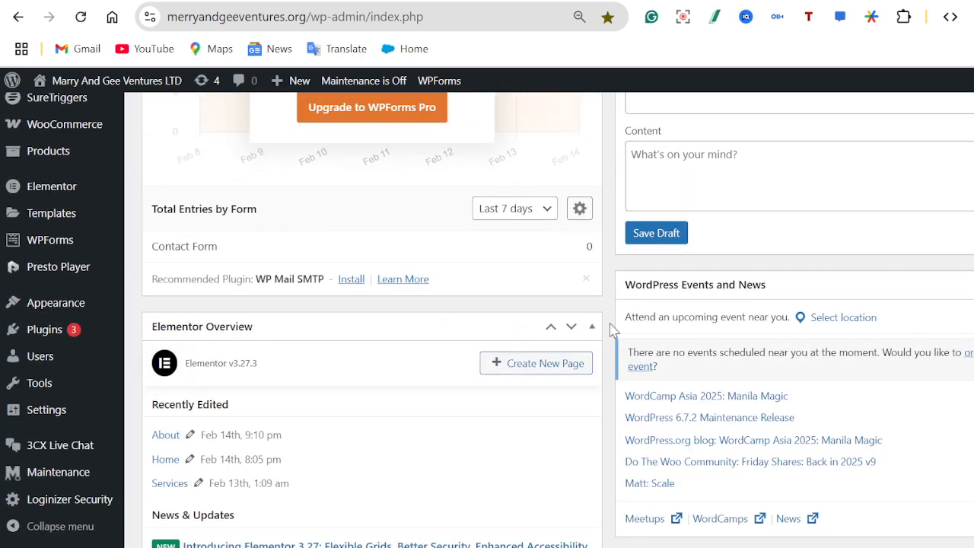
{"action": "scroll", "coordinate": [613, 329], "scroll_direction": "down", "scroll_amount": 2}
{"action": "scroll", "coordinate": [613, 330], "scroll_direction": "down", "scroll_amount": 3}
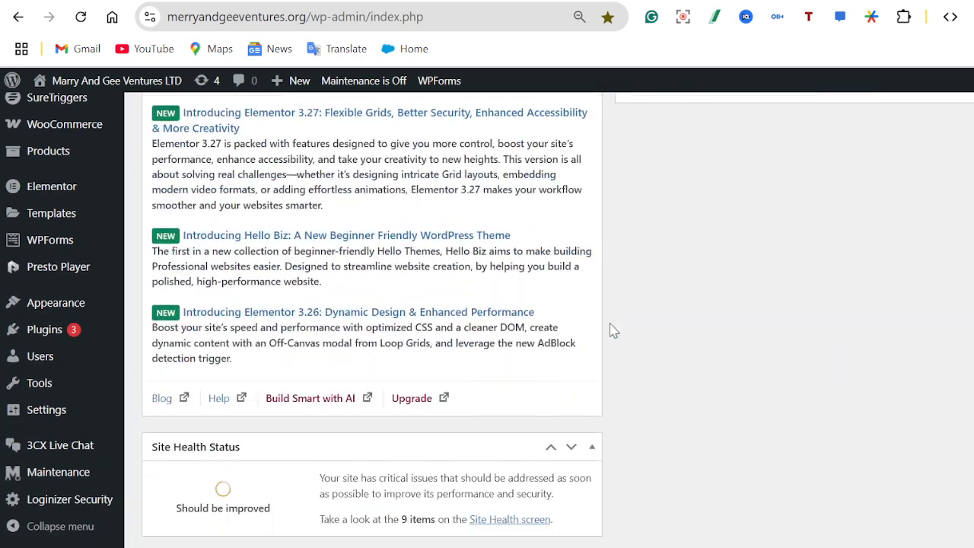
{"action": "scroll", "coordinate": [612, 329], "scroll_direction": "up", "scroll_amount": 8}
{"action": "scroll", "coordinate": [620, 175], "scroll_direction": "up", "scroll_amount": 5}
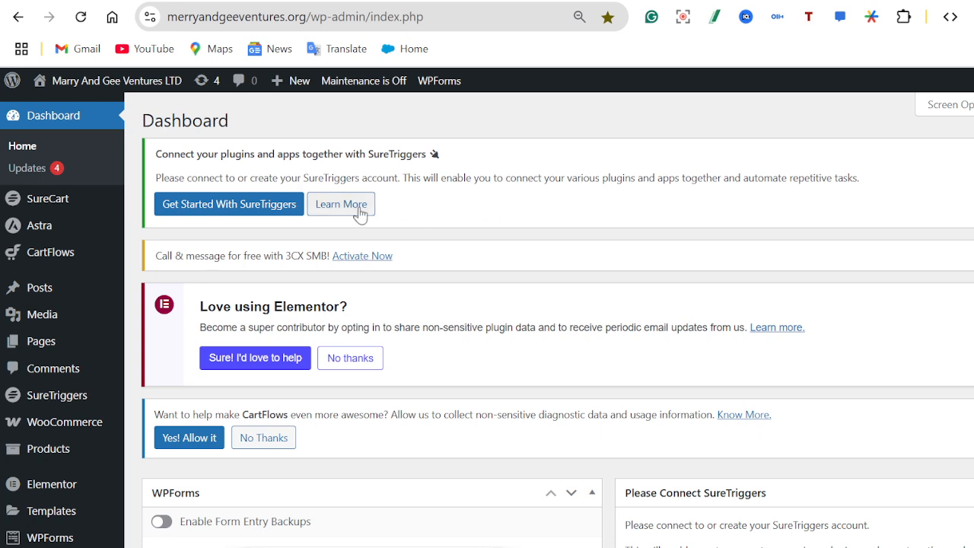
Step: Visit the site's live home page and look over its header and hero section
{"action": "mouse_move", "coordinate": [99, 85]}
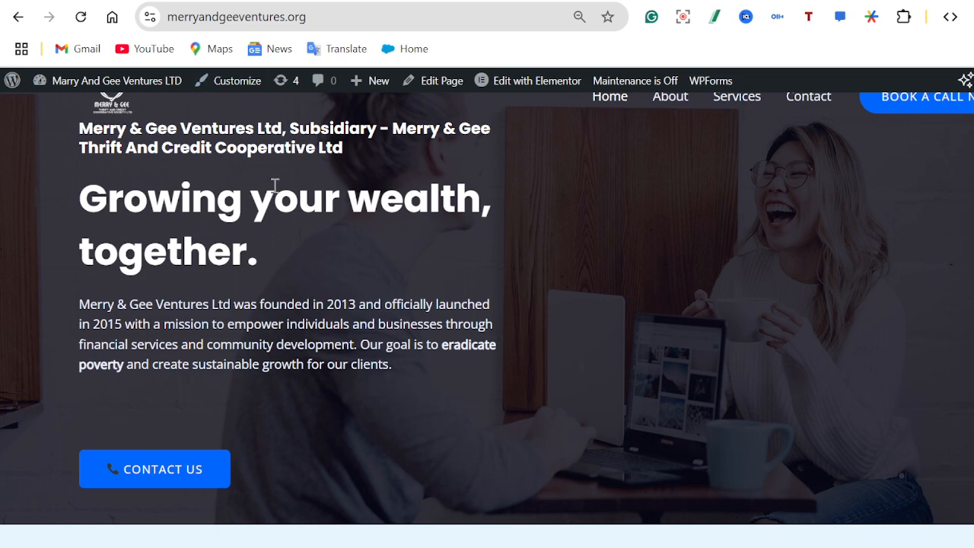
{"action": "scroll", "coordinate": [272, 243], "scroll_direction": "down", "scroll_amount": 3}
{"action": "scroll", "coordinate": [275, 185], "scroll_direction": "up", "scroll_amount": 3}
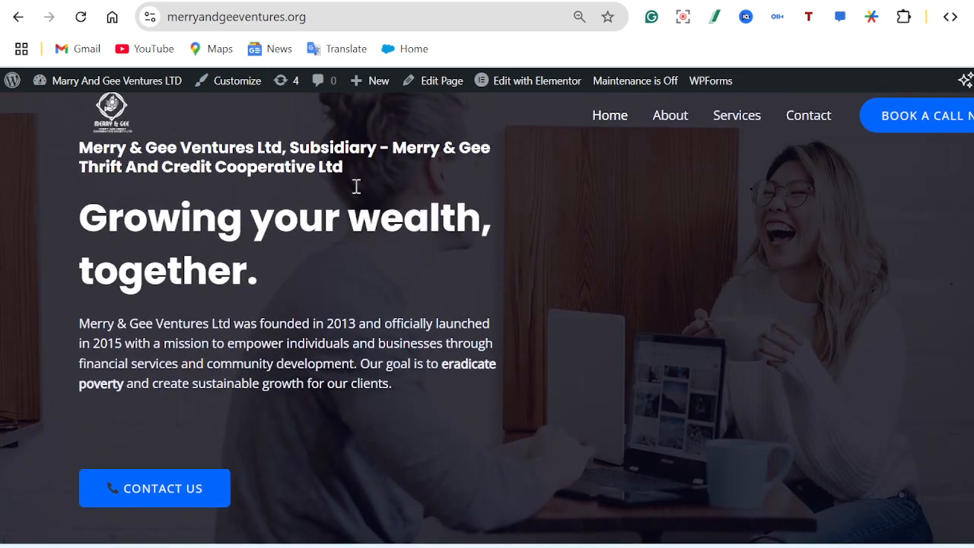
{"action": "scroll", "coordinate": [361, 263], "scroll_direction": "down", "scroll_amount": 3}
{"action": "scroll", "coordinate": [361, 264], "scroll_direction": "up", "scroll_amount": 3}
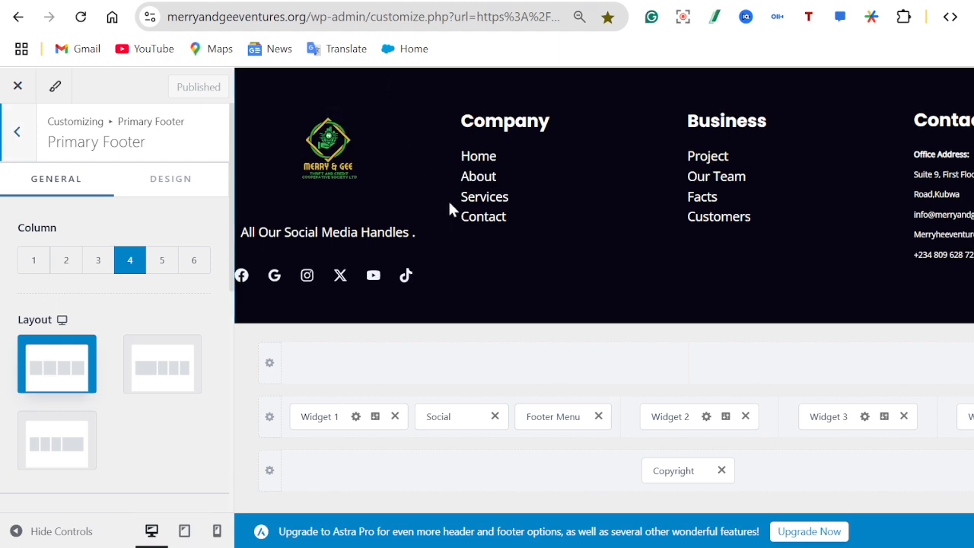
Step: Leave the Primary Footer settings and open the Primary Header settings for the site
{"action": "scroll", "coordinate": [448, 199], "scroll_direction": "up", "scroll_amount": 10}
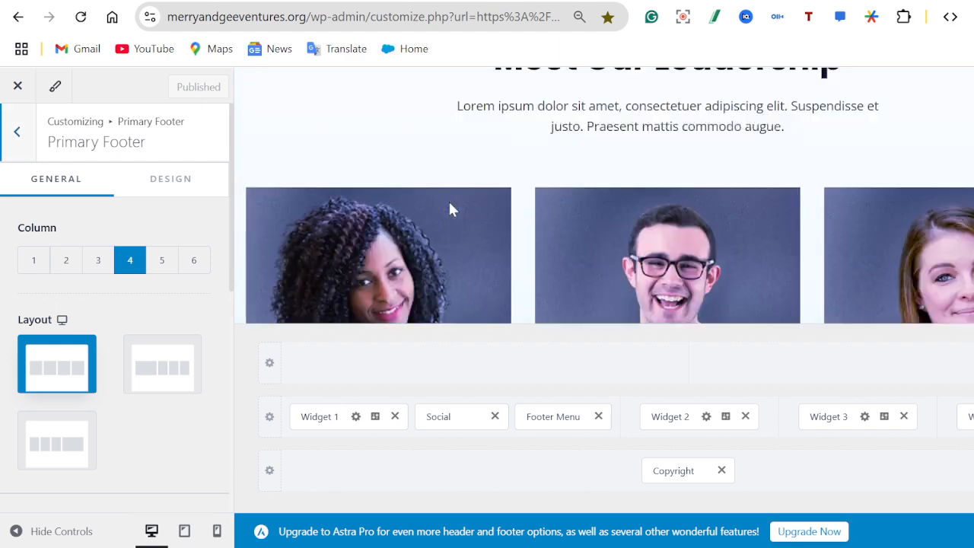
{"action": "left_click", "coordinate": [17, 131]}
{"action": "scroll", "coordinate": [411, 287], "scroll_direction": "down", "scroll_amount": 3}
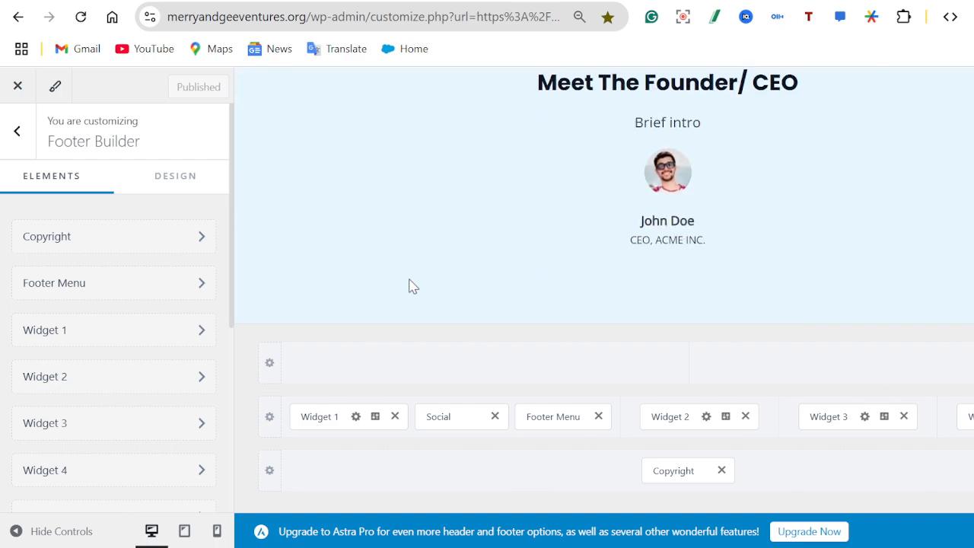
{"action": "scroll", "coordinate": [393, 198], "scroll_direction": "up", "scroll_amount": 15}
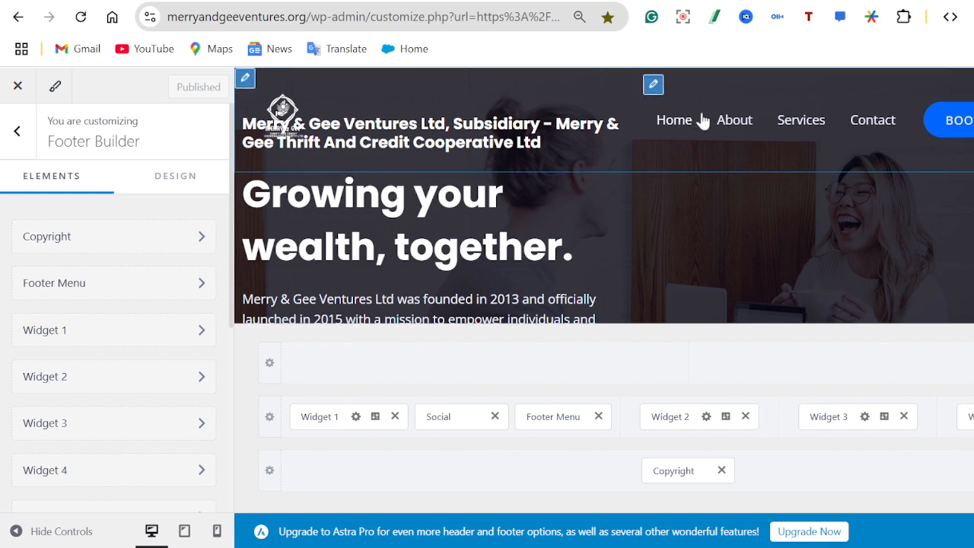
{"action": "left_click", "coordinate": [244, 78]}
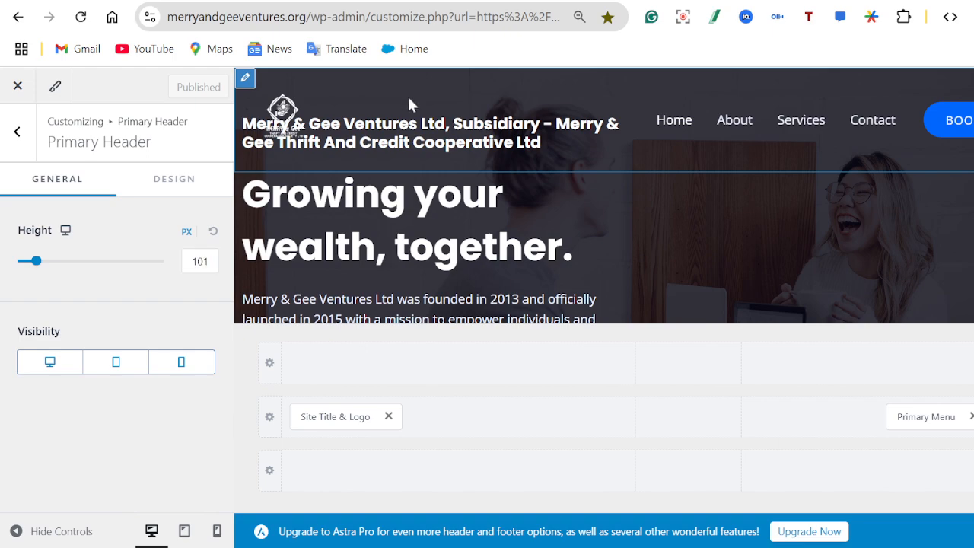
{"action": "scroll", "coordinate": [547, 252], "scroll_direction": "down", "scroll_amount": 10}
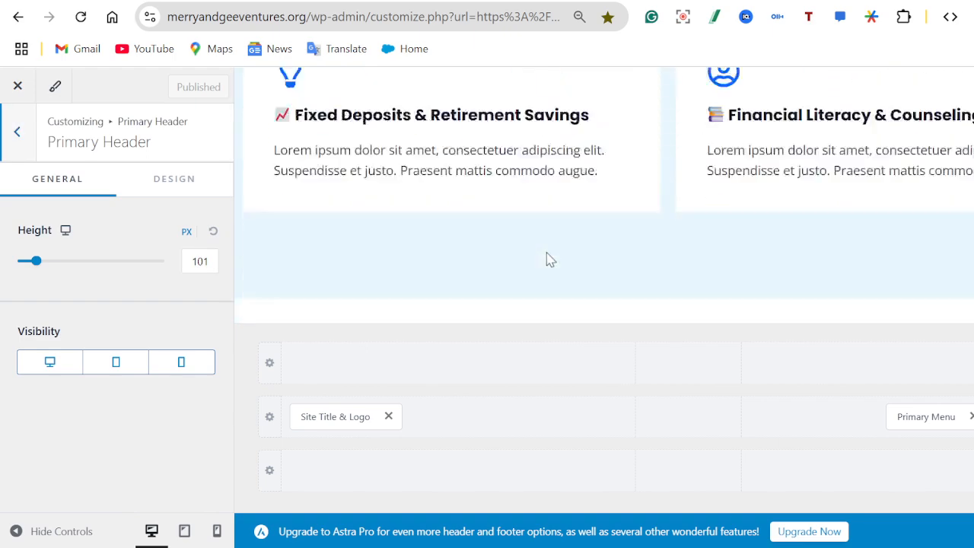
{"action": "scroll", "coordinate": [547, 260], "scroll_direction": "down", "scroll_amount": 10}
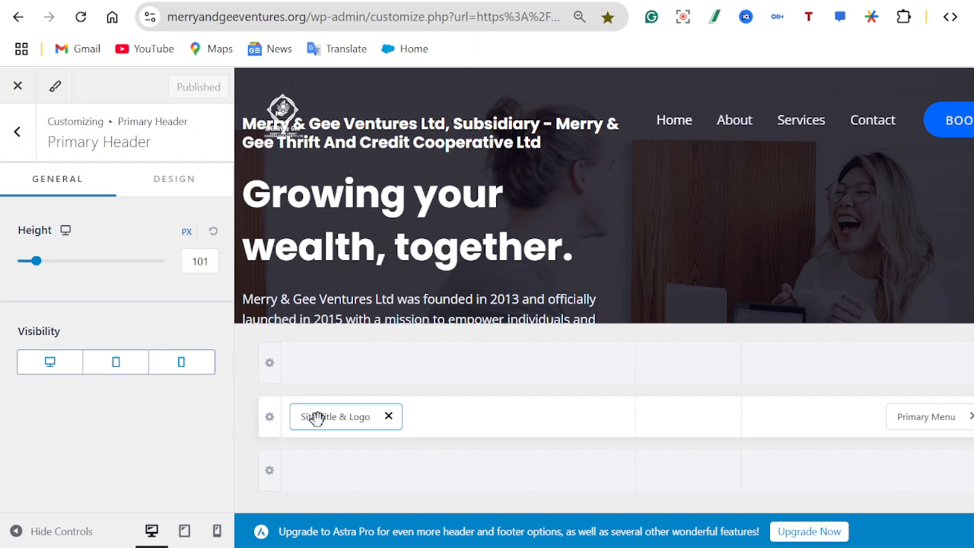
Step: Open the Site Title & Logo settings and examine the logo width, site title and title visibility options
{"action": "left_click", "coordinate": [316, 418]}
{"action": "scroll", "coordinate": [90, 408], "scroll_direction": "down", "scroll_amount": 5}
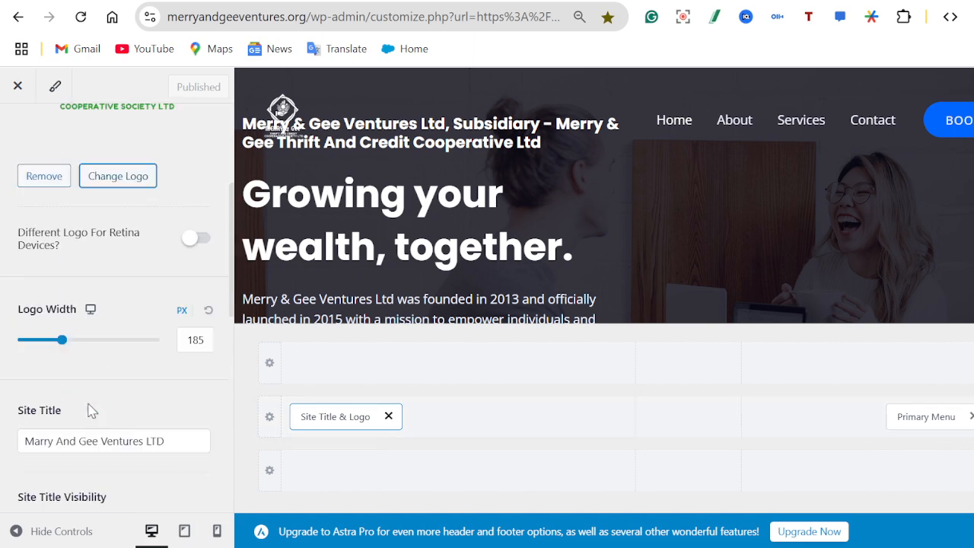
{"action": "scroll", "coordinate": [90, 411], "scroll_direction": "down", "scroll_amount": 2}
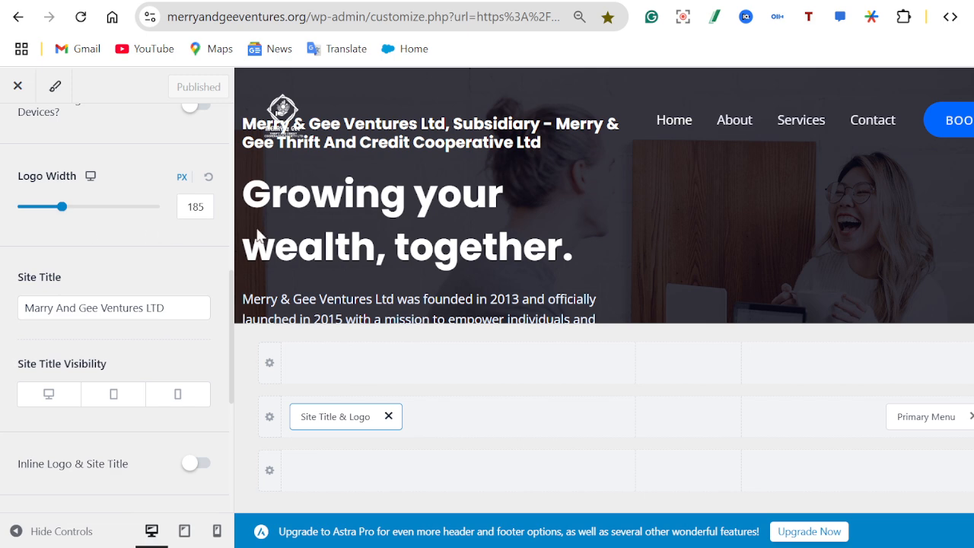
Step: Set the Primary Menu's submenu width to 903 px
{"action": "left_click", "coordinate": [925, 417]}
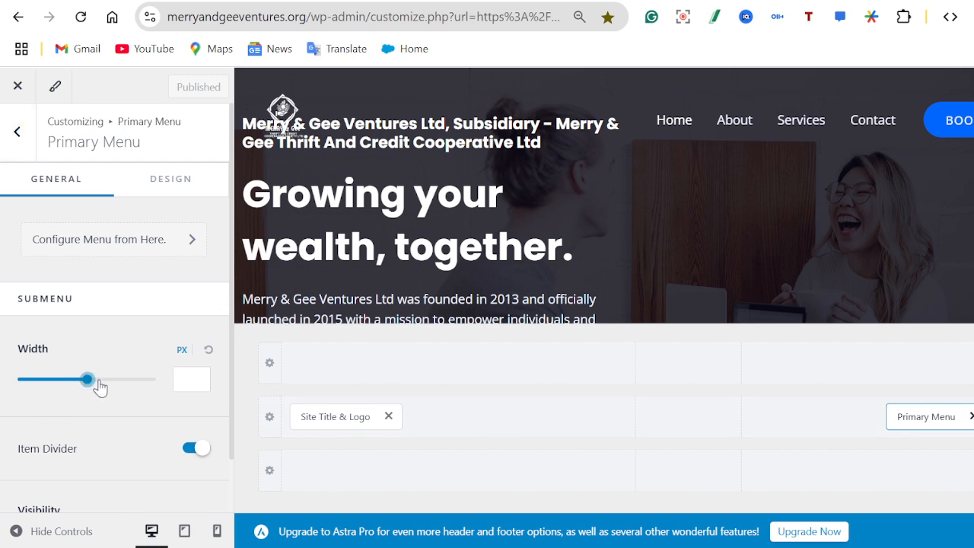
{"action": "mouse_move", "coordinate": [98, 387]}
{"action": "left_mouse_down"}
{"action": "mouse_move", "coordinate": [113, 380]}
{"action": "mouse_move", "coordinate": [72, 392]}
{"action": "mouse_move", "coordinate": [84, 393]}
{"action": "left_mouse_up"}
{"action": "scroll", "coordinate": [137, 426], "scroll_direction": "down", "scroll_amount": 1}
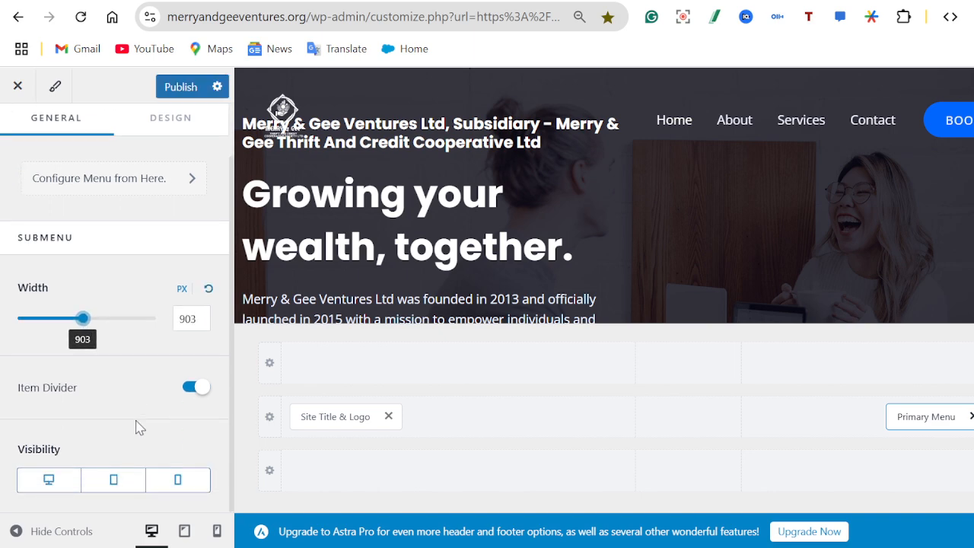
Step: Open the contact details widget of the site footer, Footer Builder Widget 4, for editing
{"action": "scroll", "coordinate": [487, 283], "scroll_direction": "down", "scroll_amount": 10}
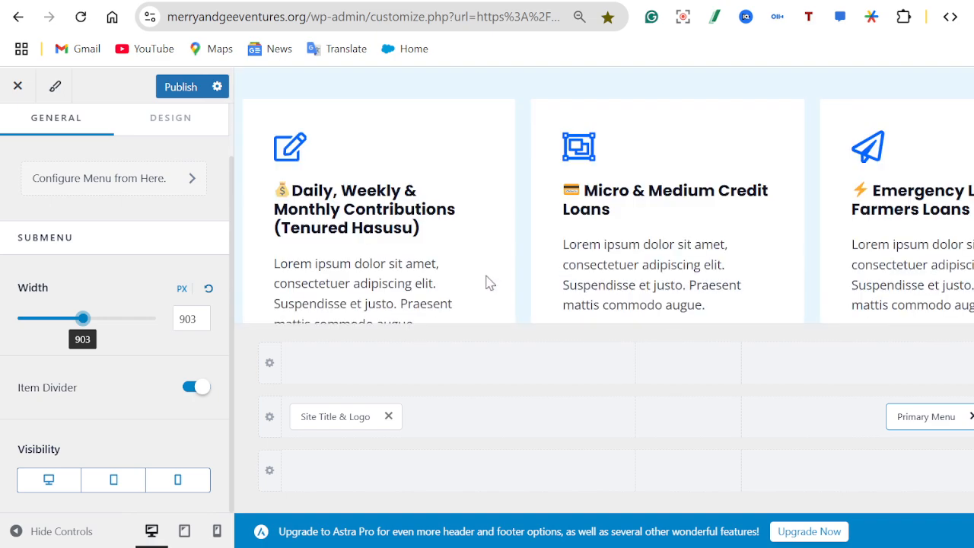
{"action": "scroll", "coordinate": [488, 282], "scroll_direction": "down", "scroll_amount": 15}
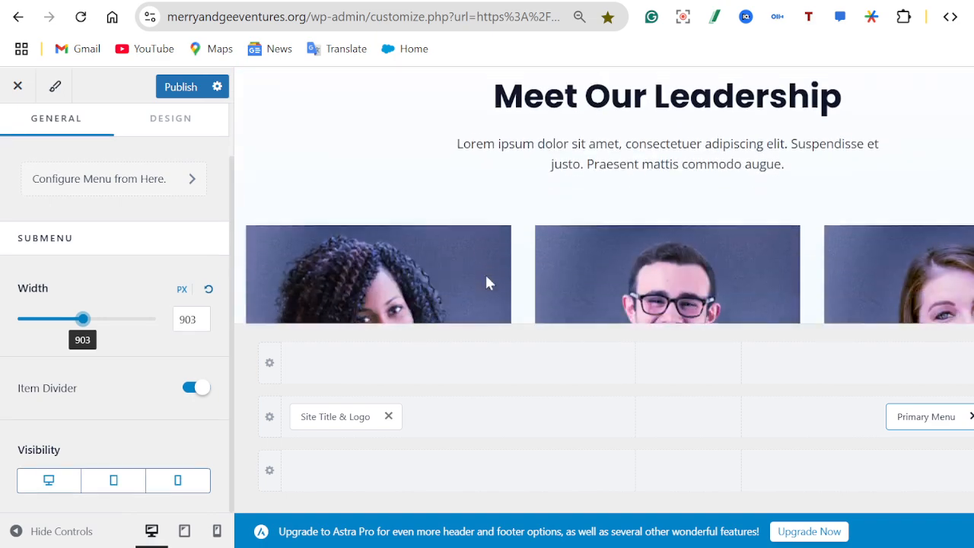
{"action": "scroll", "coordinate": [552, 245], "scroll_direction": "down", "scroll_amount": 10}
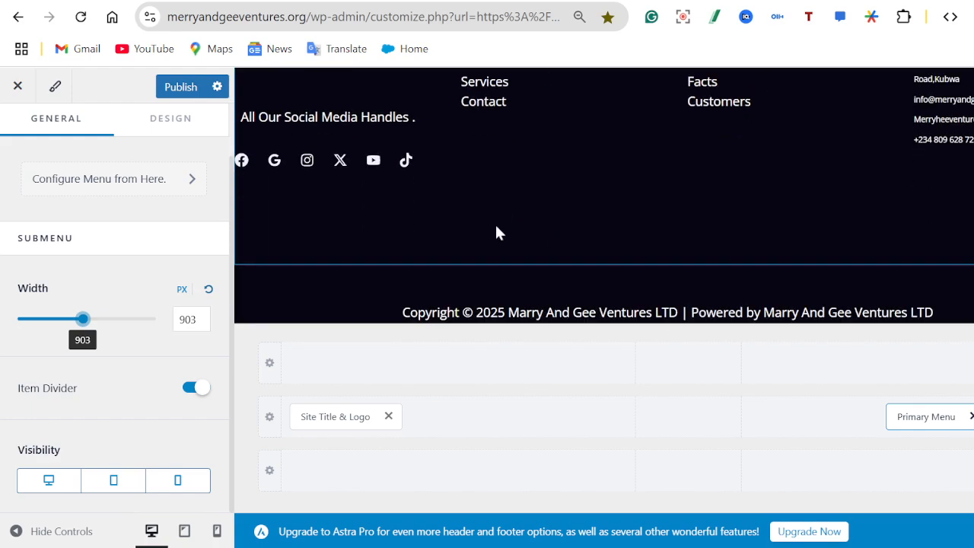
{"action": "scroll", "coordinate": [430, 182], "scroll_direction": "up", "scroll_amount": 3}
{"action": "scroll", "coordinate": [430, 182], "scroll_direction": "down", "scroll_amount": 3}
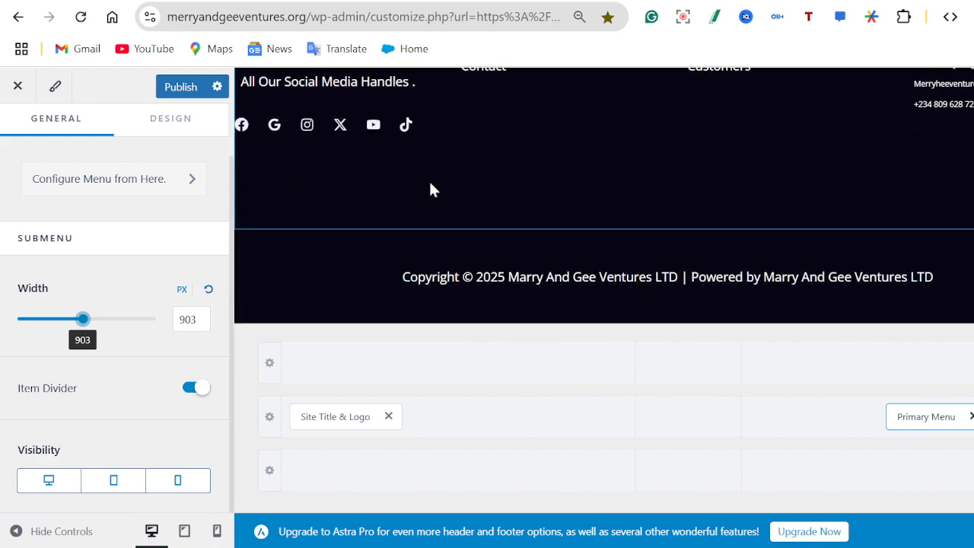
{"action": "scroll", "coordinate": [431, 182], "scroll_direction": "up", "scroll_amount": 2}
{"action": "scroll", "coordinate": [403, 176], "scroll_direction": "up", "scroll_amount": 1}
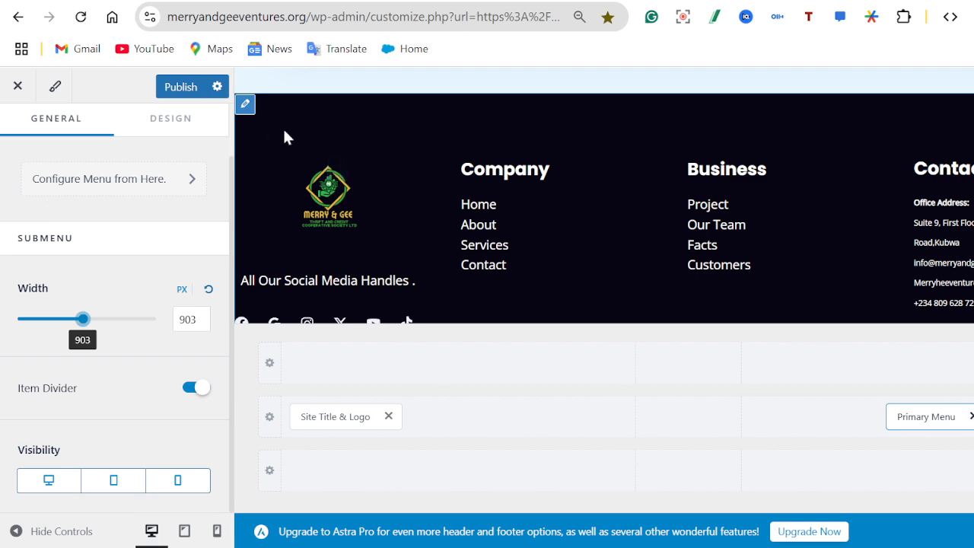
{"action": "mouse_move", "coordinate": [941, 172]}
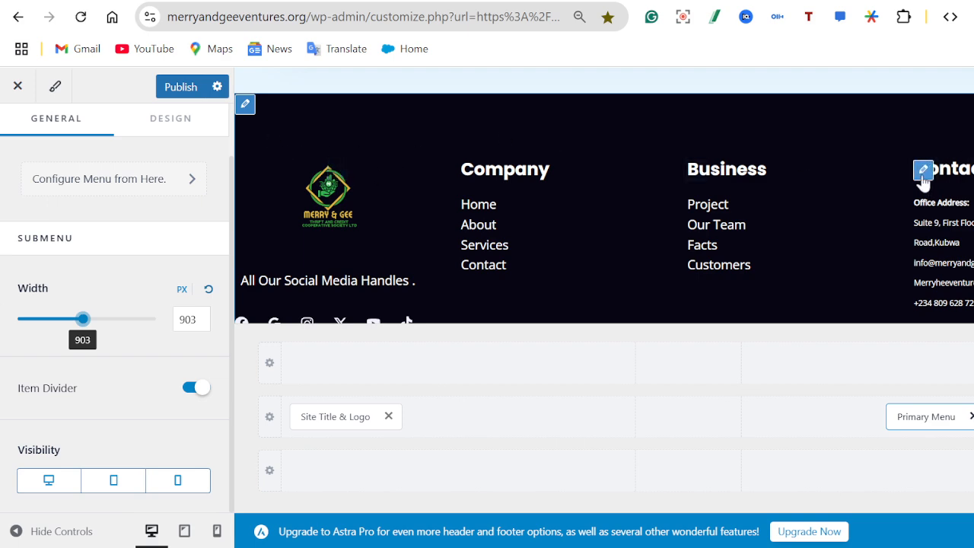
{"action": "left_click", "coordinate": [924, 174]}
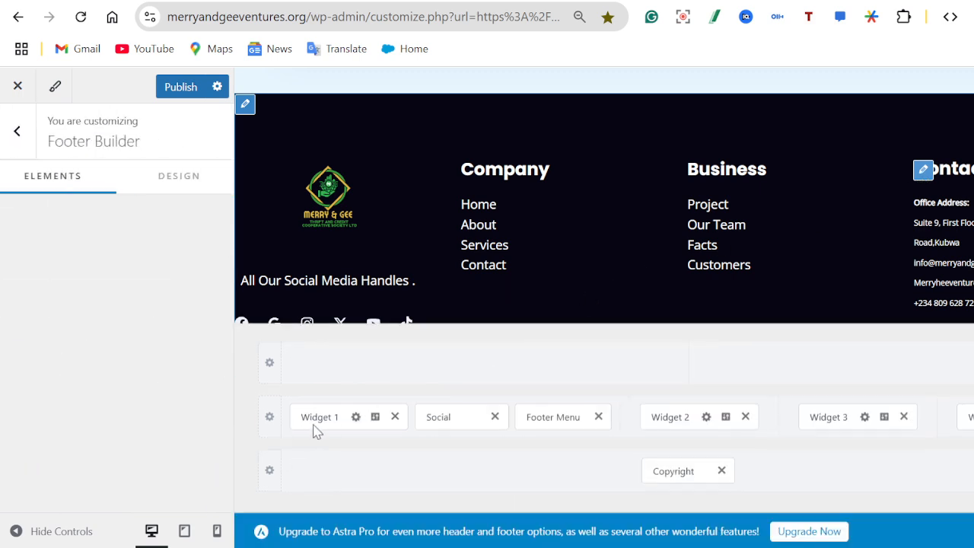
{"action": "left_click", "coordinate": [315, 429]}
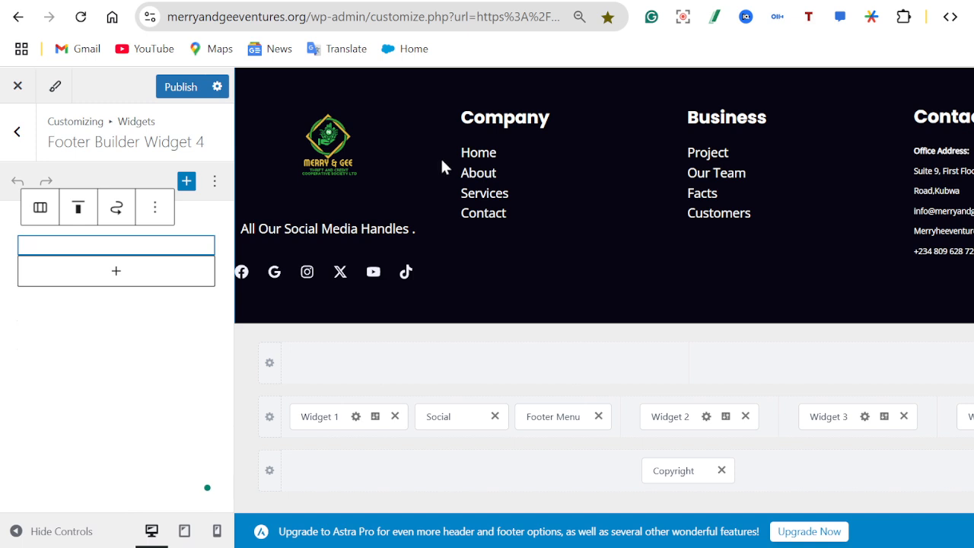
{"action": "key", "text": "ctrl+v"}
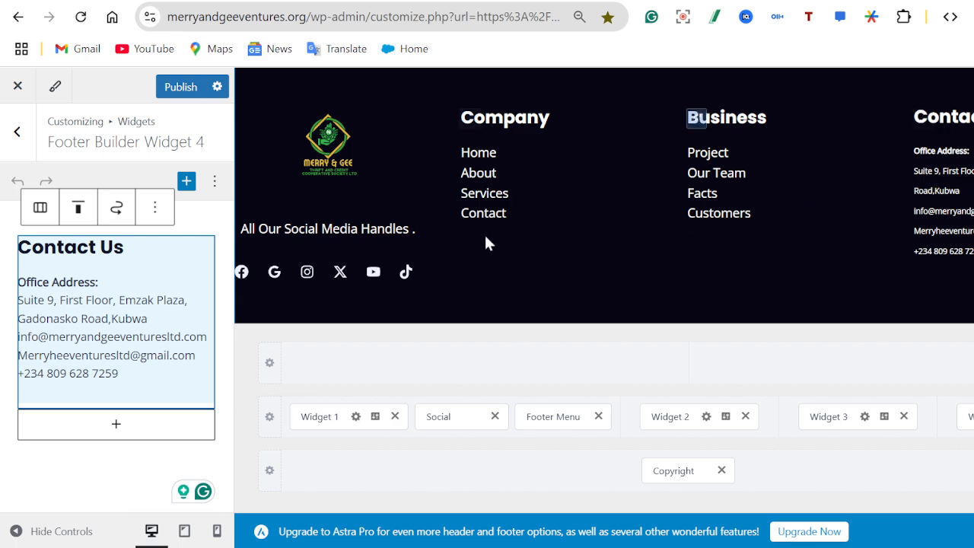
Step: Look over the home page preview from the copyright footer up to the area above the testimonials
{"action": "scroll", "coordinate": [518, 259], "scroll_direction": "down", "scroll_amount": 2}
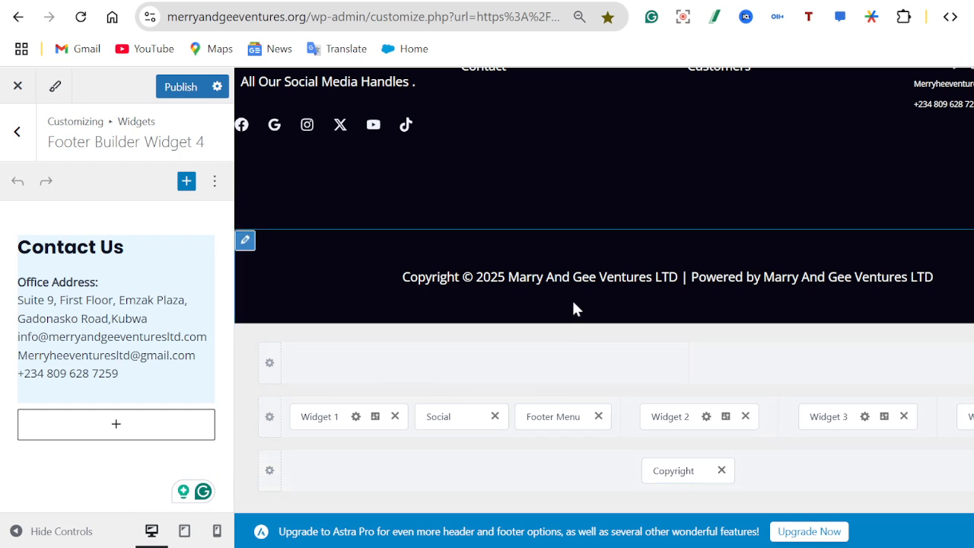
{"action": "scroll", "coordinate": [574, 185], "scroll_direction": "up", "scroll_amount": 5}
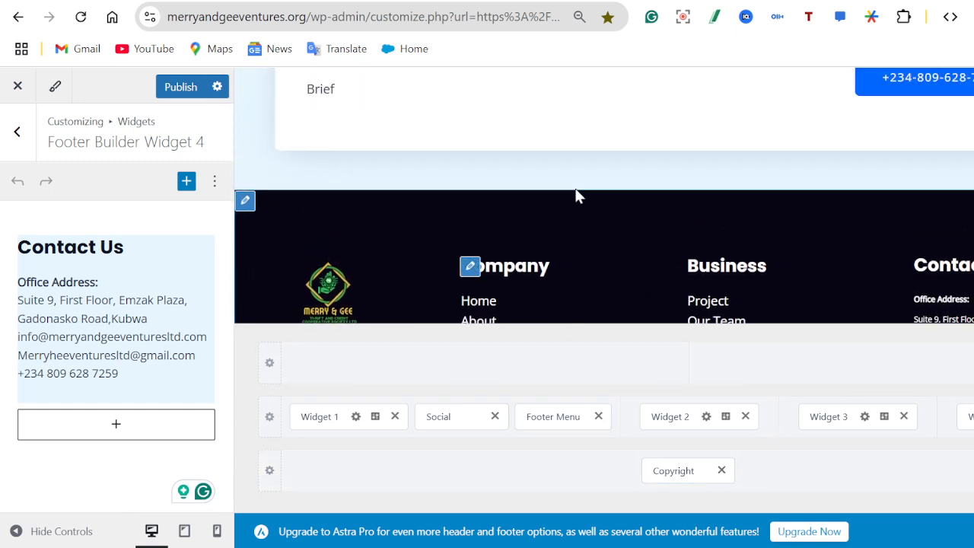
{"action": "scroll", "coordinate": [566, 243], "scroll_direction": "up", "scroll_amount": 4}
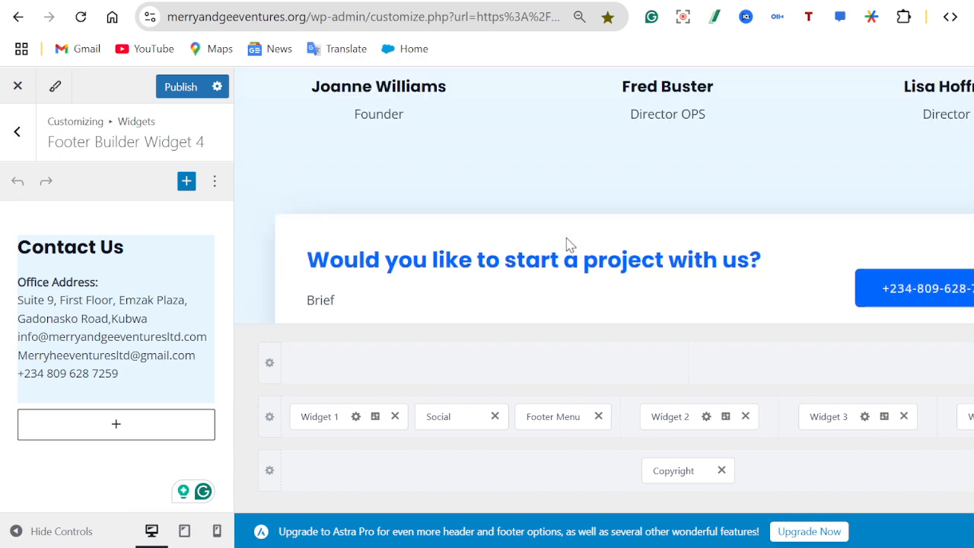
{"action": "scroll", "coordinate": [644, 242], "scroll_direction": "down", "scroll_amount": 8}
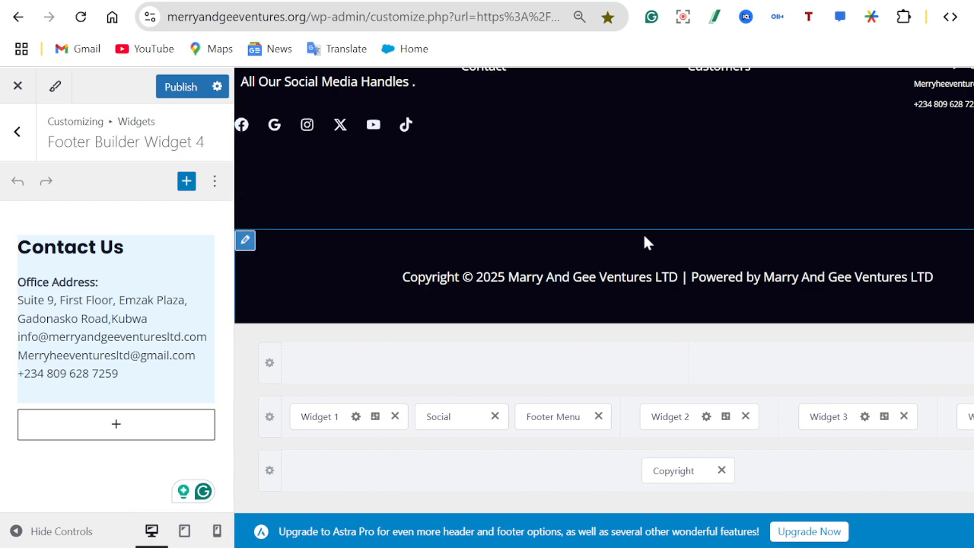
{"action": "scroll", "coordinate": [654, 174], "scroll_direction": "up", "scroll_amount": 8}
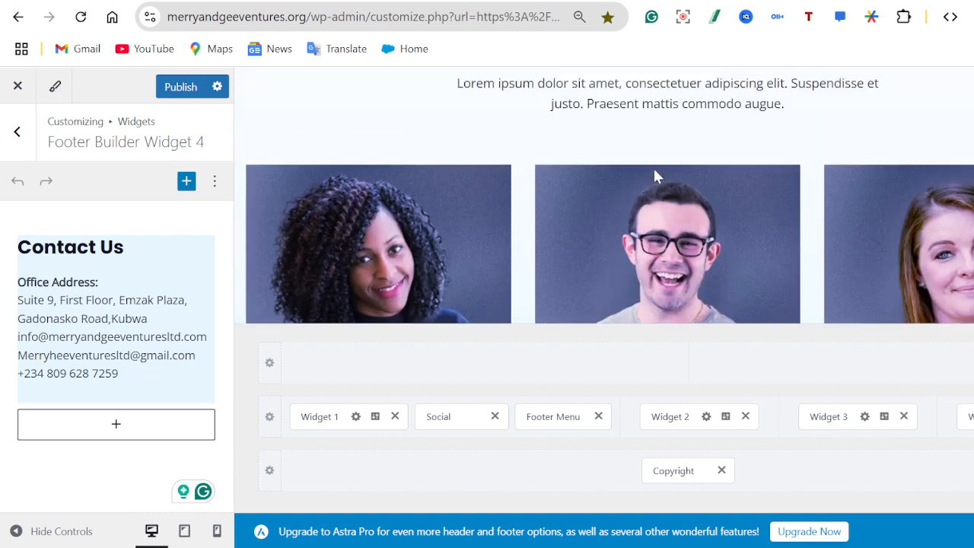
{"action": "scroll", "coordinate": [655, 174], "scroll_direction": "up", "scroll_amount": 10}
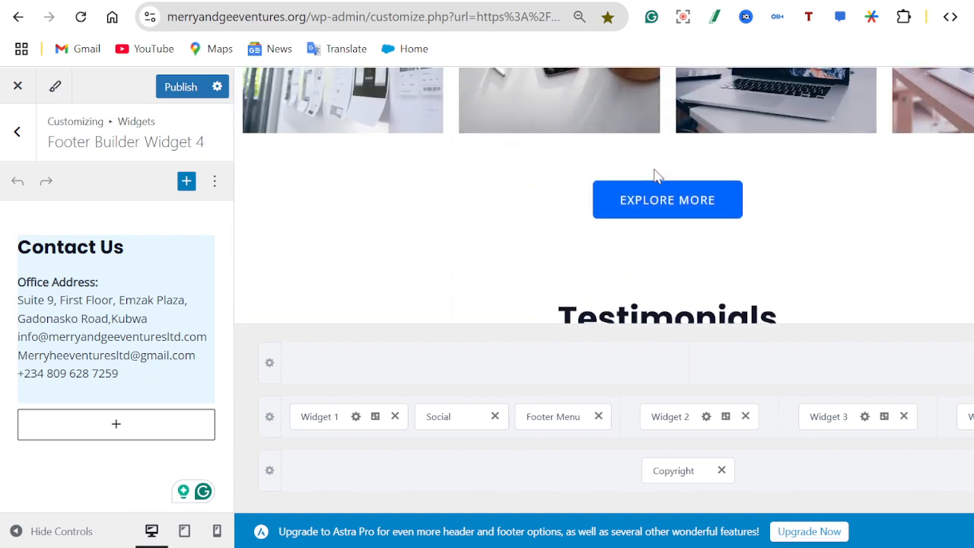
Step: Look over the home page preview from the portfolio section up through the sections above it
{"action": "scroll", "coordinate": [654, 175], "scroll_direction": "up", "scroll_amount": 8}
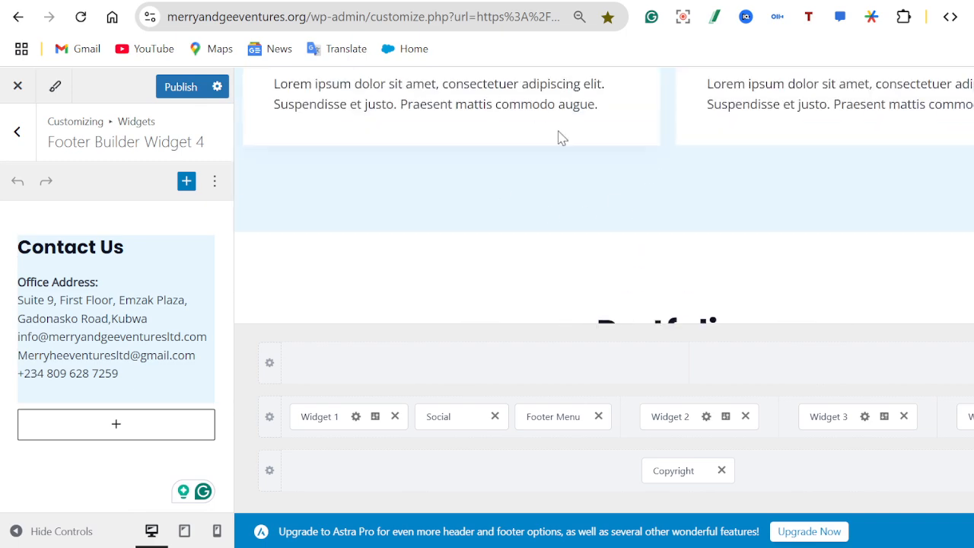
{"action": "scroll", "coordinate": [561, 137], "scroll_direction": "up", "scroll_amount": 10}
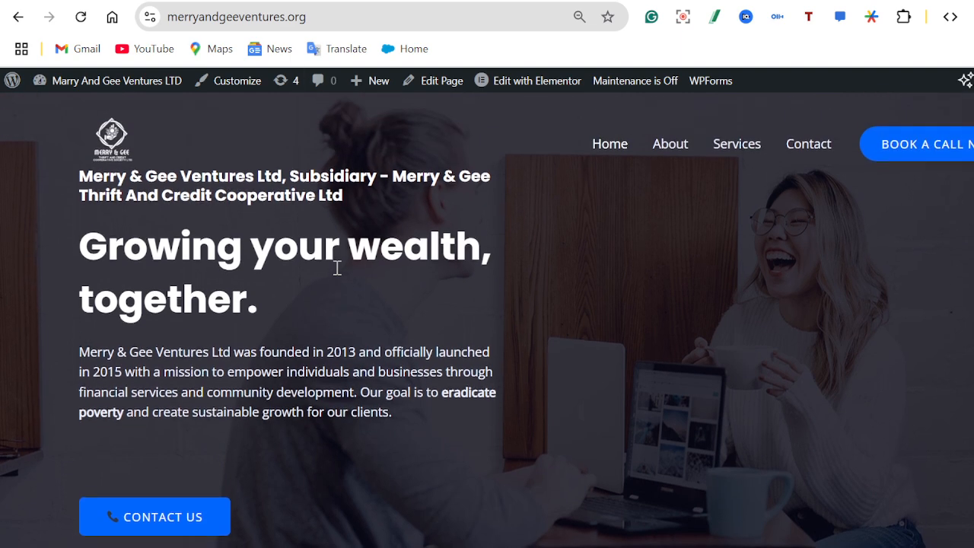
Step: Reload the live home page and review its sections from the hero banner through the portfolio and leadership team to the footer
{"action": "left_click", "coordinate": [80, 16]}
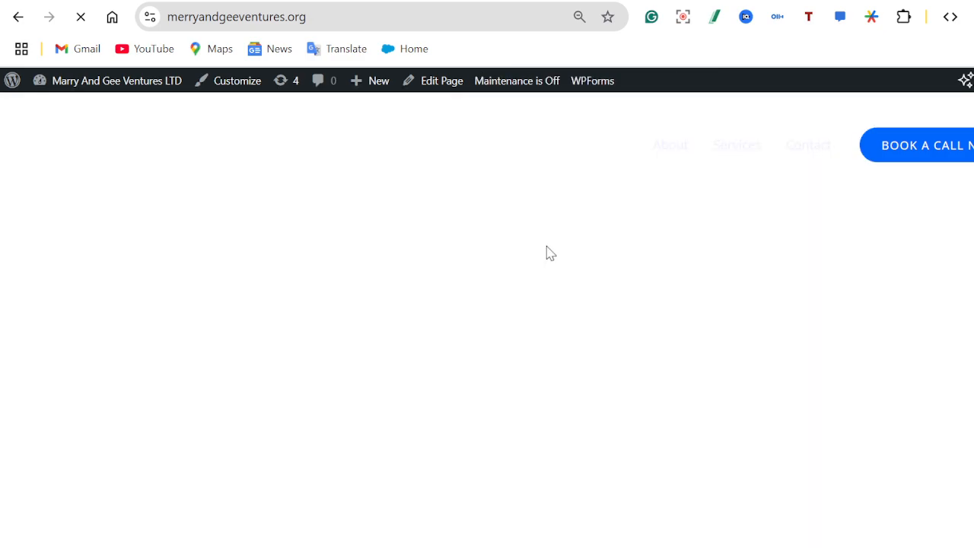
{"action": "scroll", "coordinate": [547, 247], "scroll_direction": "down", "scroll_amount": 12}
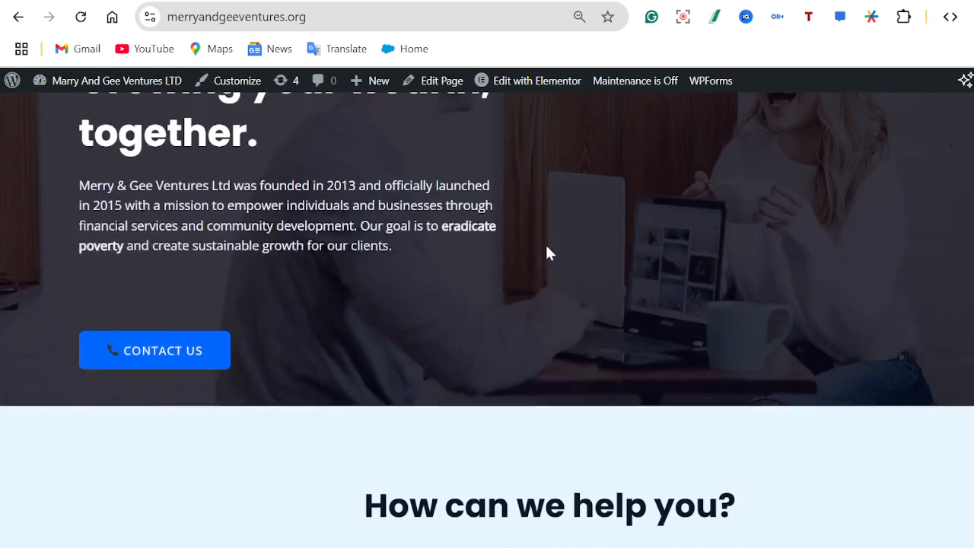
{"action": "scroll", "coordinate": [550, 253], "scroll_direction": "down", "scroll_amount": 12}
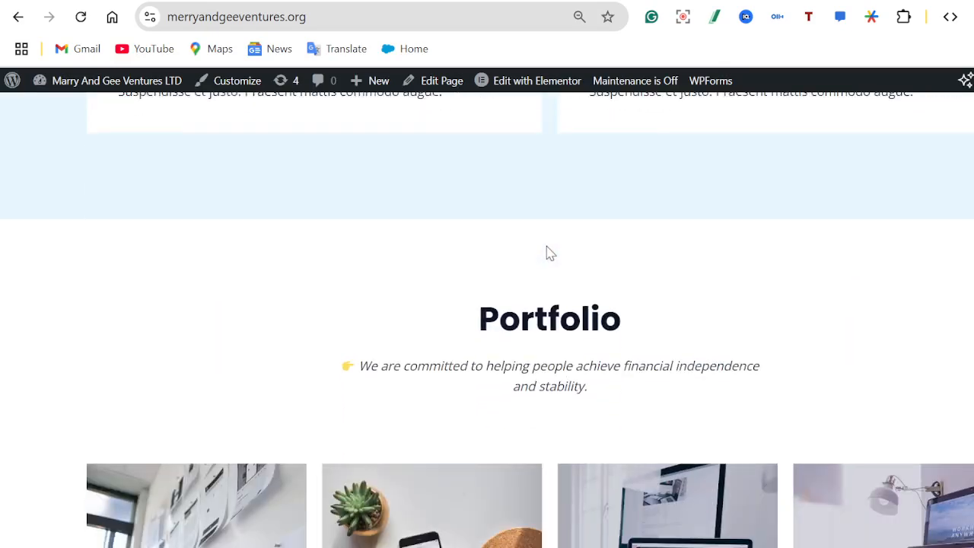
{"action": "scroll", "coordinate": [551, 253], "scroll_direction": "down", "scroll_amount": 7}
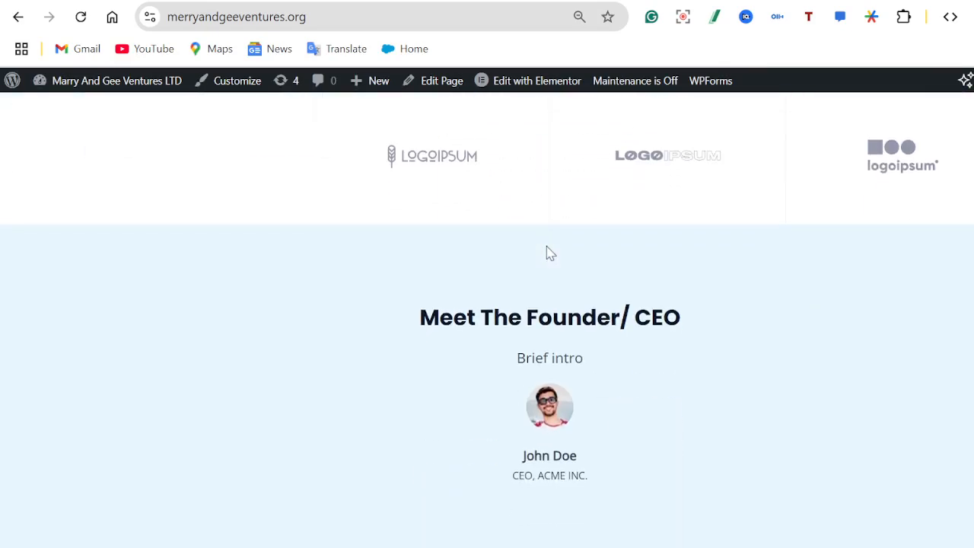
{"action": "scroll", "coordinate": [550, 253], "scroll_direction": "down", "scroll_amount": 4}
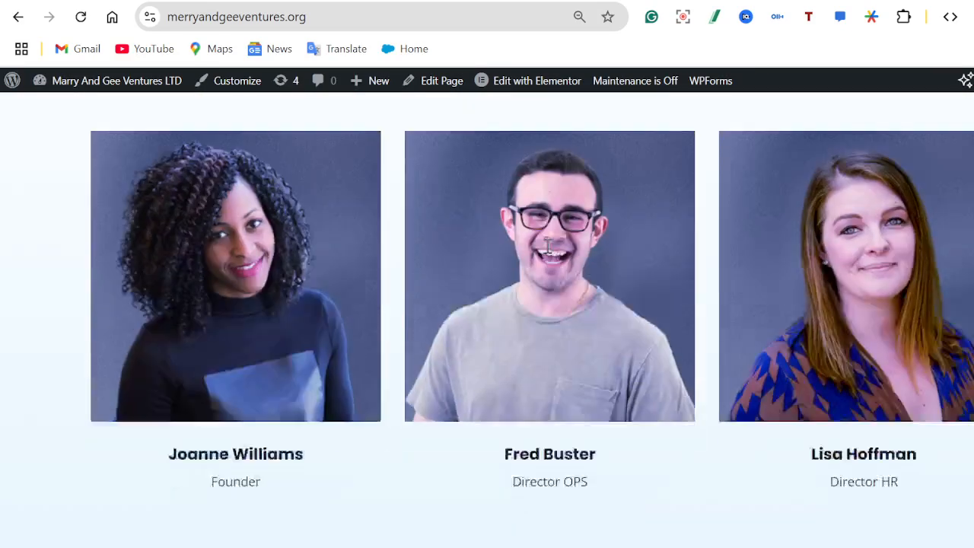
{"action": "scroll", "coordinate": [609, 174], "scroll_direction": "up", "scroll_amount": 3}
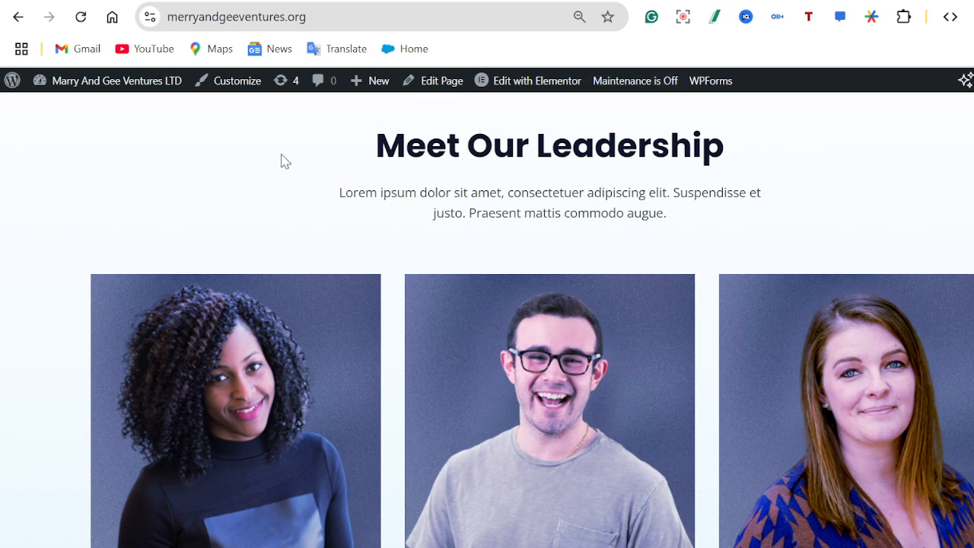
{"action": "scroll", "coordinate": [536, 196], "scroll_direction": "down", "scroll_amount": 2}
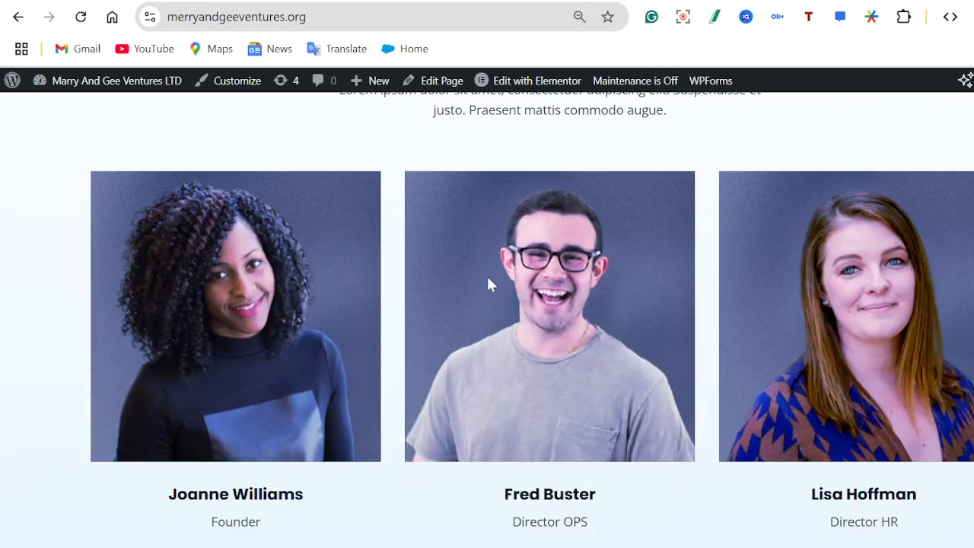
{"action": "scroll", "coordinate": [568, 316], "scroll_direction": "down", "scroll_amount": 9}
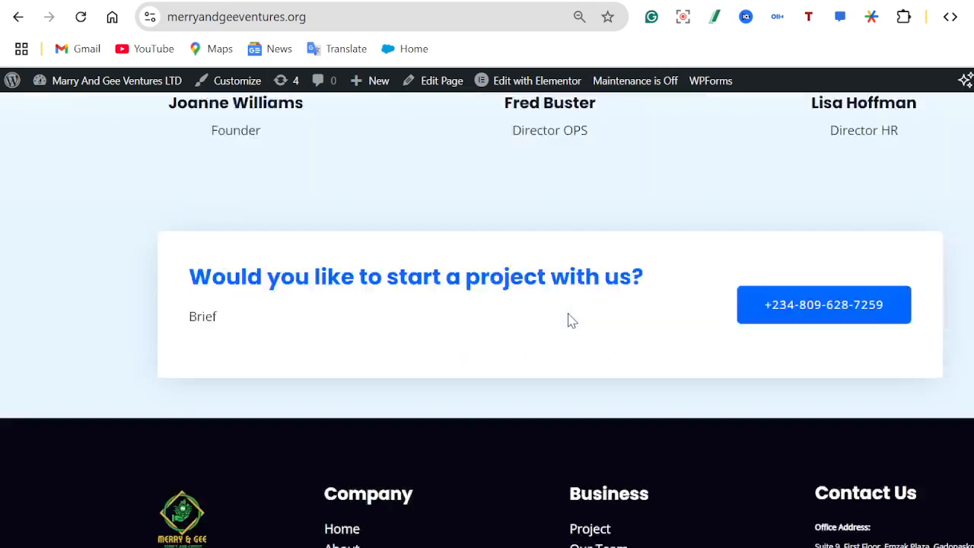
{"action": "scroll", "coordinate": [526, 308], "scroll_direction": "up", "scroll_amount": 3}
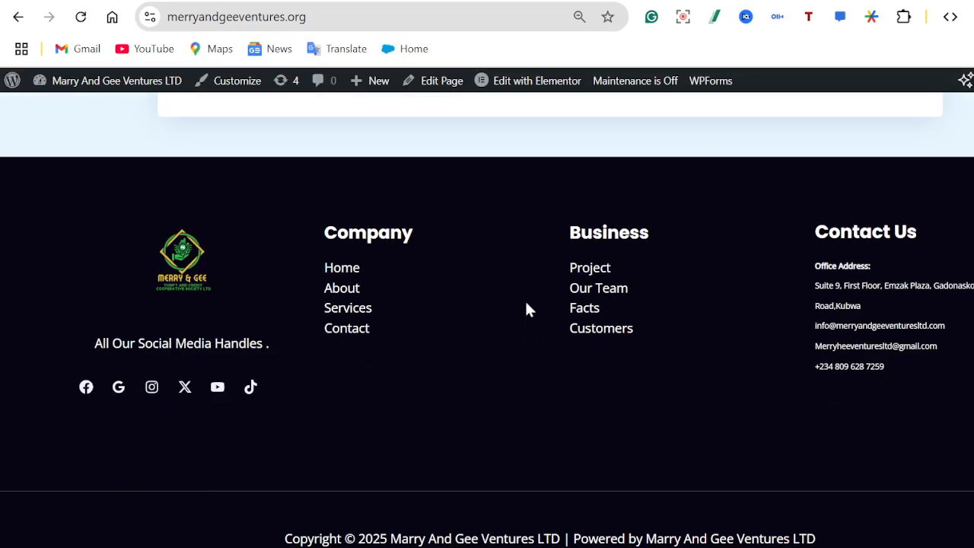
Step: Review the live home page from the footer back up to the header and hero banner
{"action": "scroll", "coordinate": [632, 236], "scroll_direction": "up", "scroll_amount": 15}
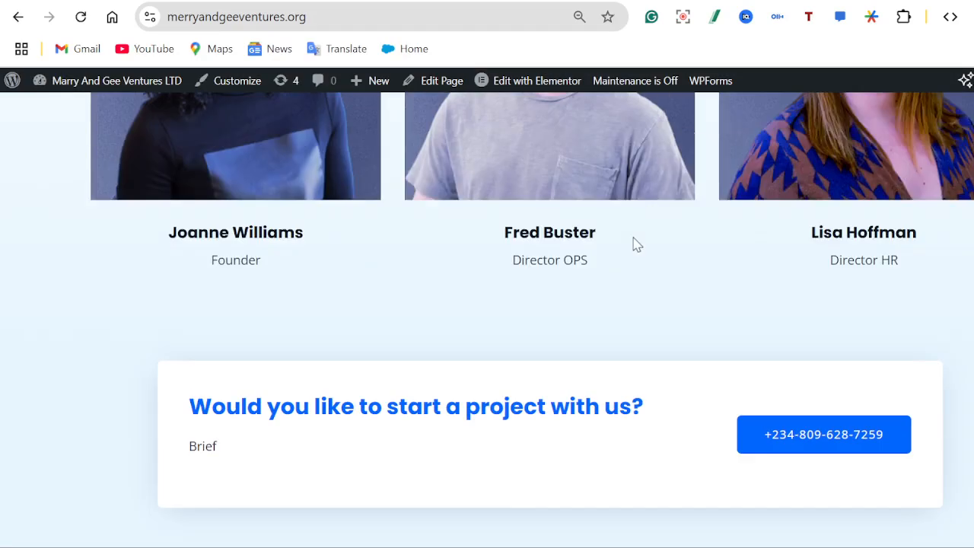
{"action": "scroll", "coordinate": [628, 190], "scroll_direction": "up", "scroll_amount": 15}
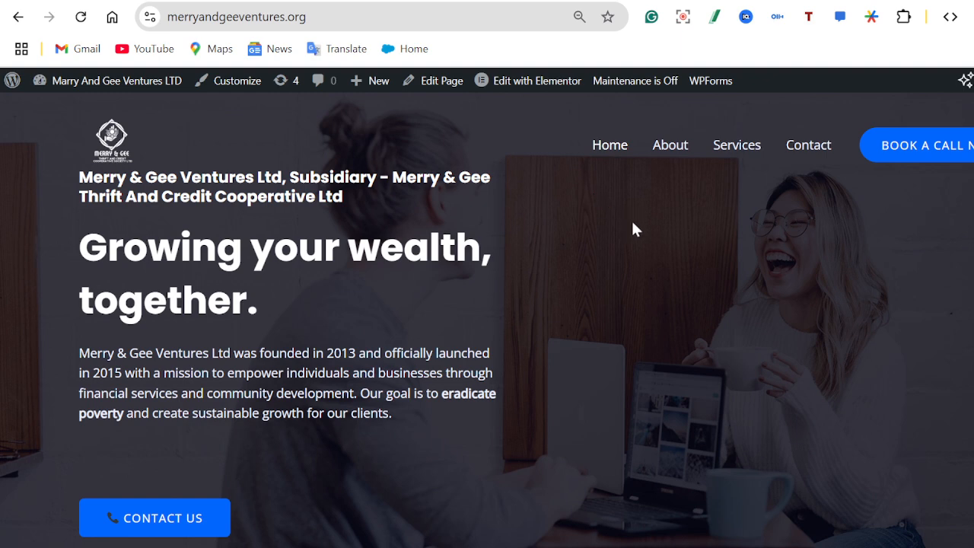
{"action": "scroll", "coordinate": [650, 272], "scroll_direction": "down", "scroll_amount": 1}
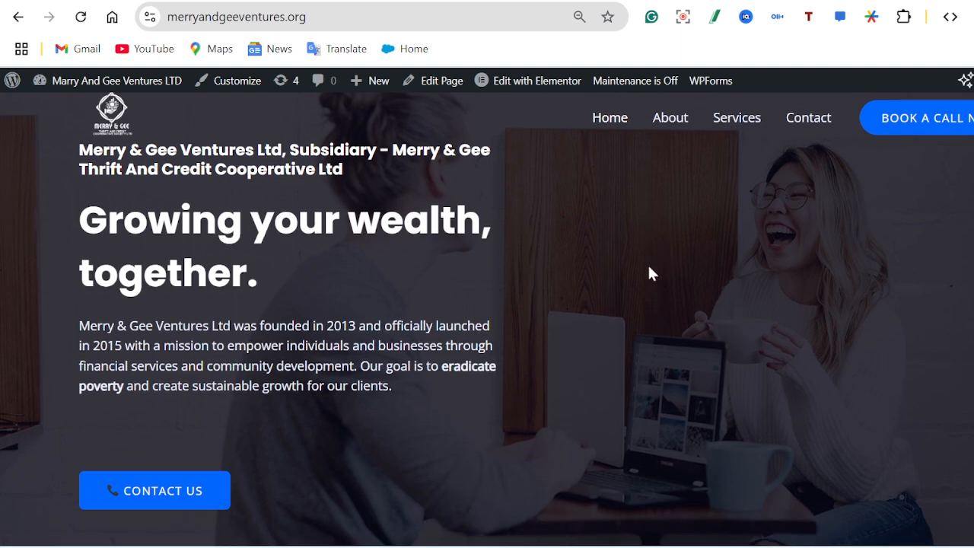